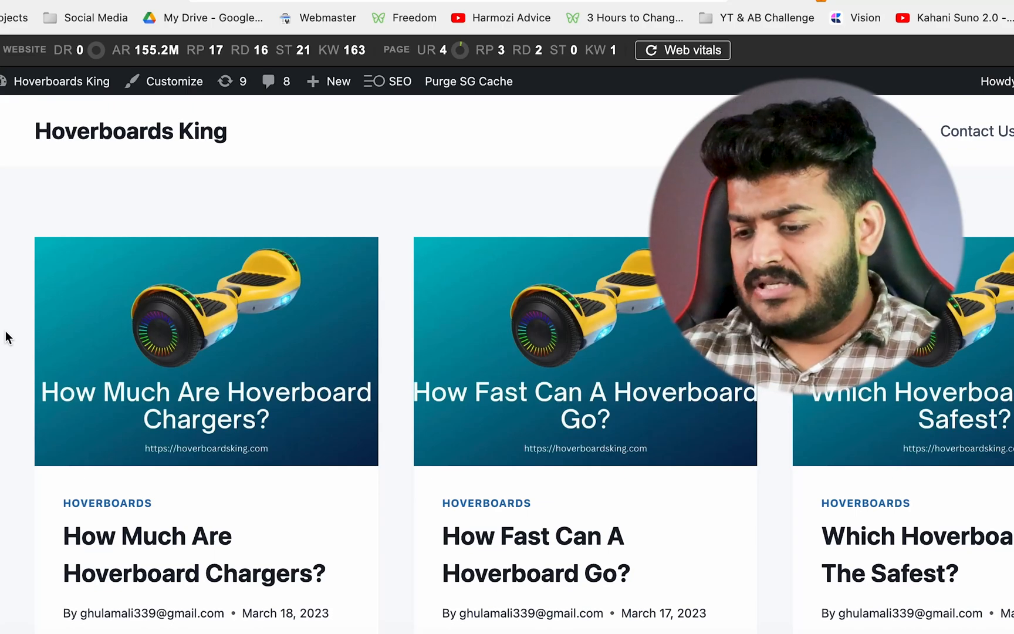
# Look through the blog posts and their featured images on the Hoverboards King homepage
pyautogui.scroll(-15, 5, 330)
pyautogui.scroll(-20, 5, 331)
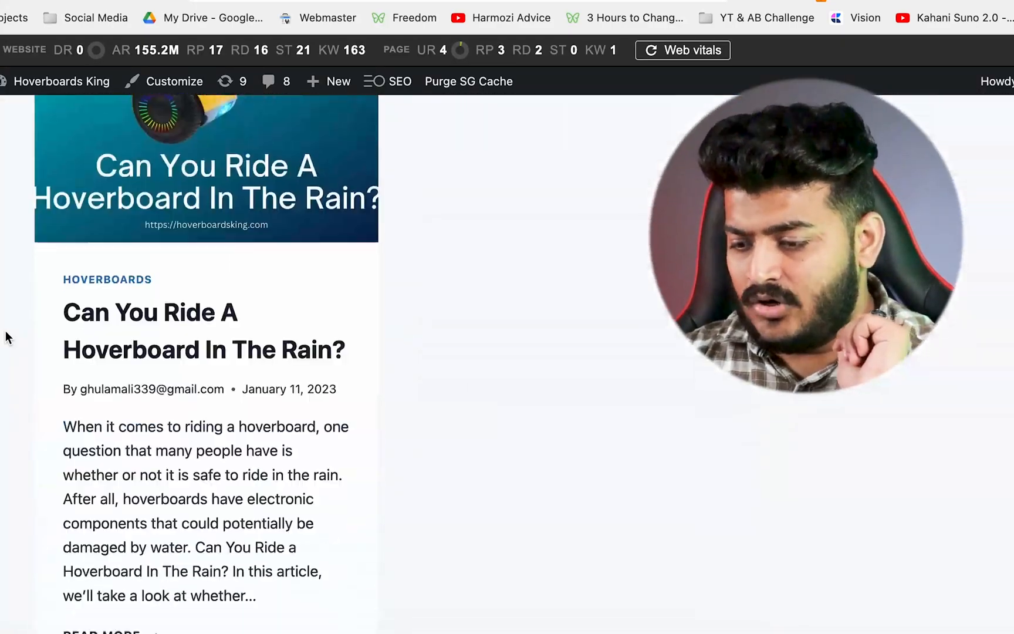
pyautogui.scroll(-5, 5, 331)
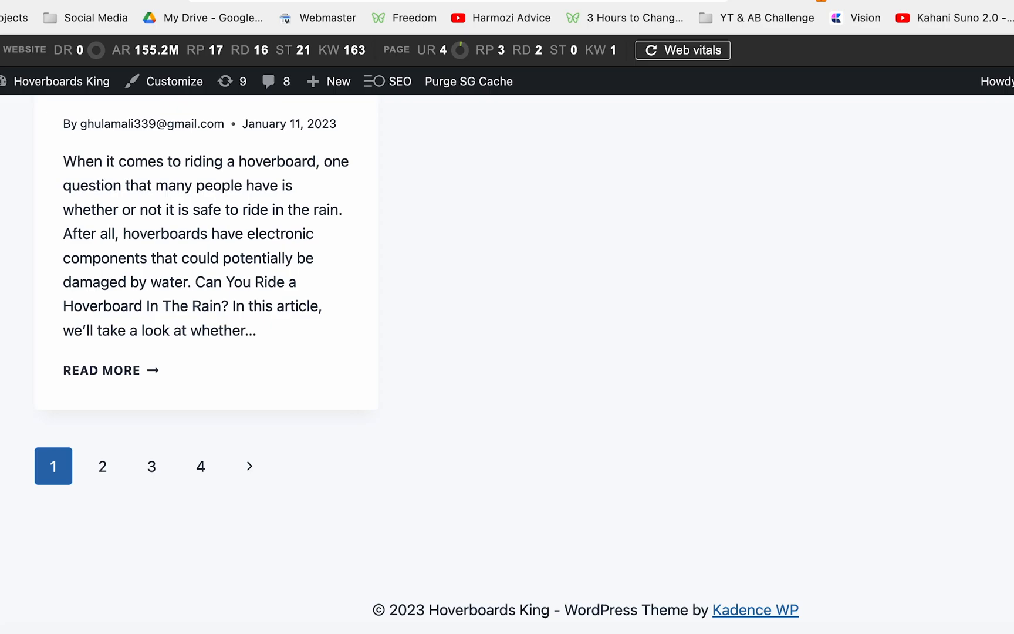
pyautogui.scroll(15, 852, 458)
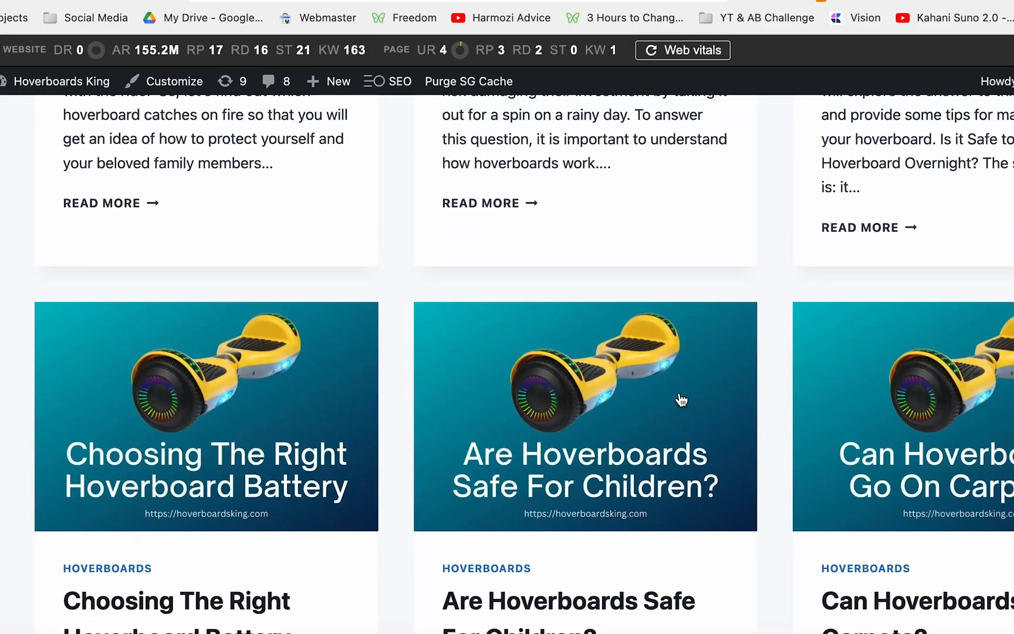
pyautogui.scroll(10, 681, 399)
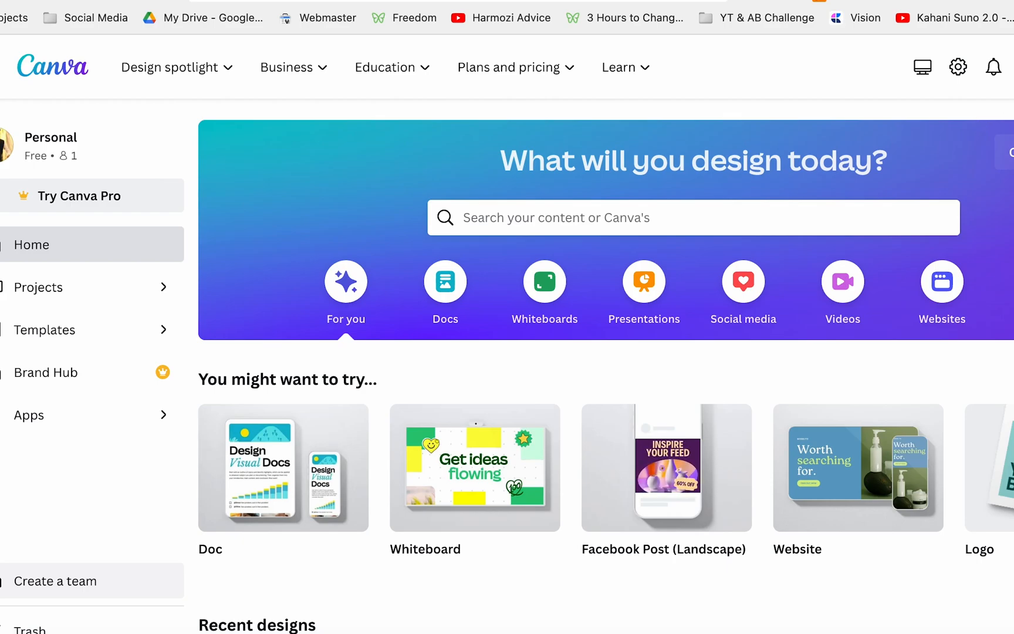
# Switch to Canva, create a blank Website design and fill its page background with solid dark teal
pyautogui.click(1013, 67)
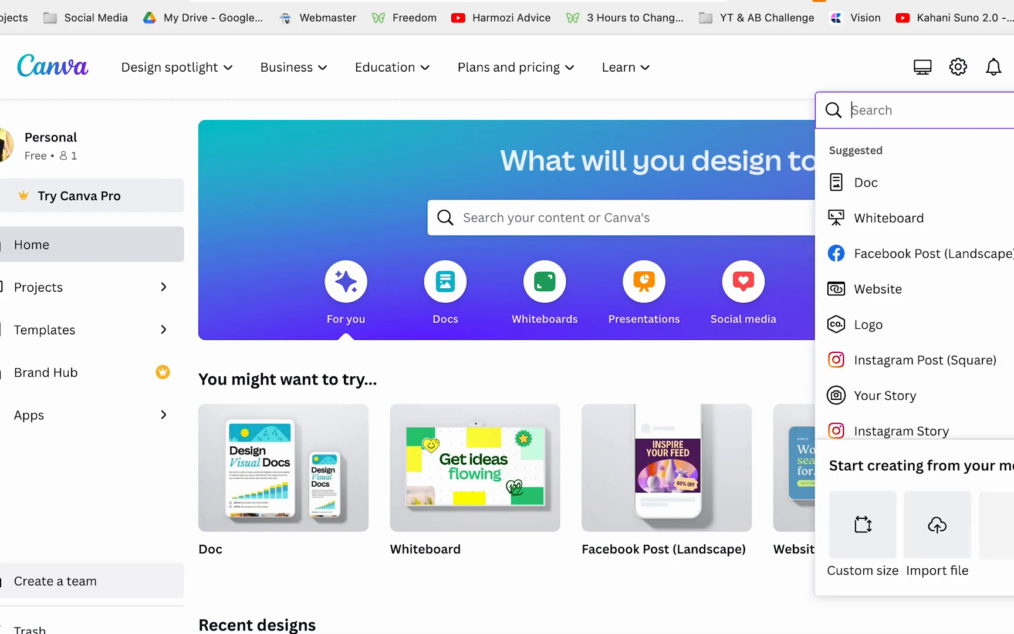
pyautogui.click(892, 287)
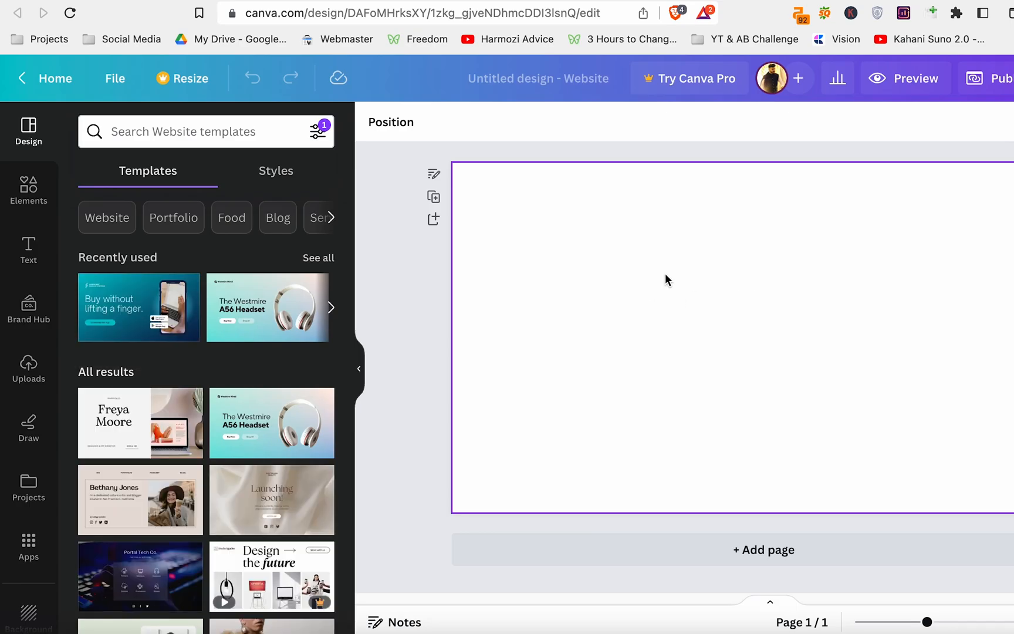
pyautogui.click(627, 269)
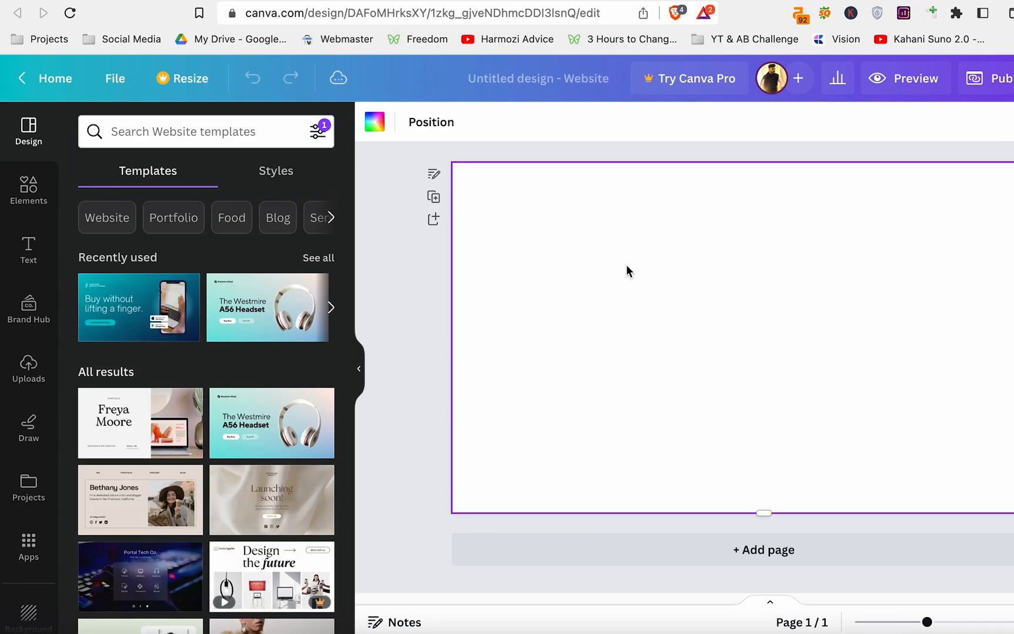
pyautogui.click(375, 125)
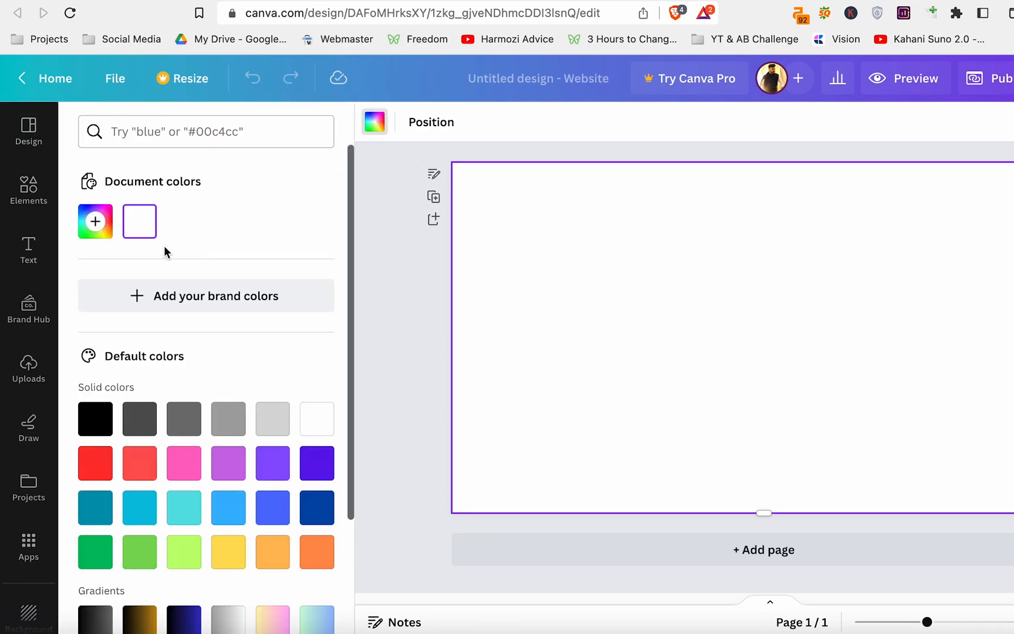
pyautogui.click(173, 432)
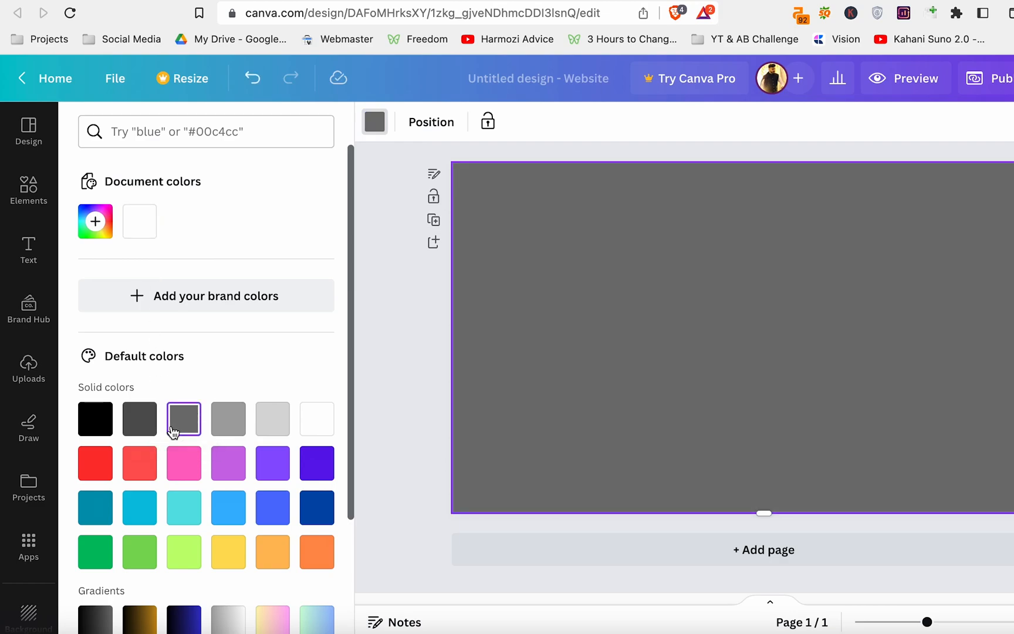
pyautogui.click(99, 509)
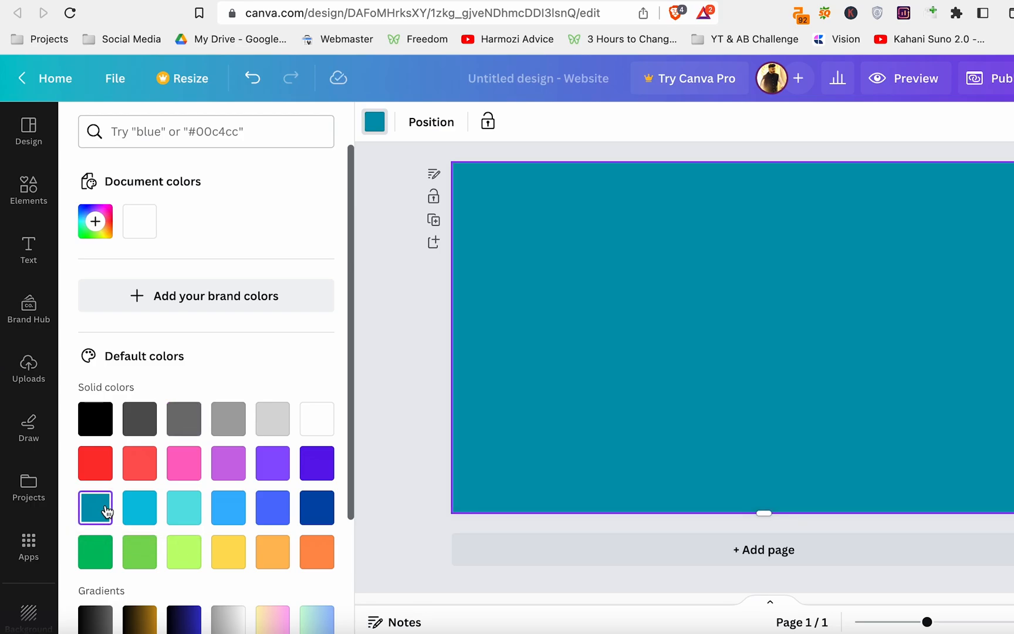
pyautogui.click(397, 223)
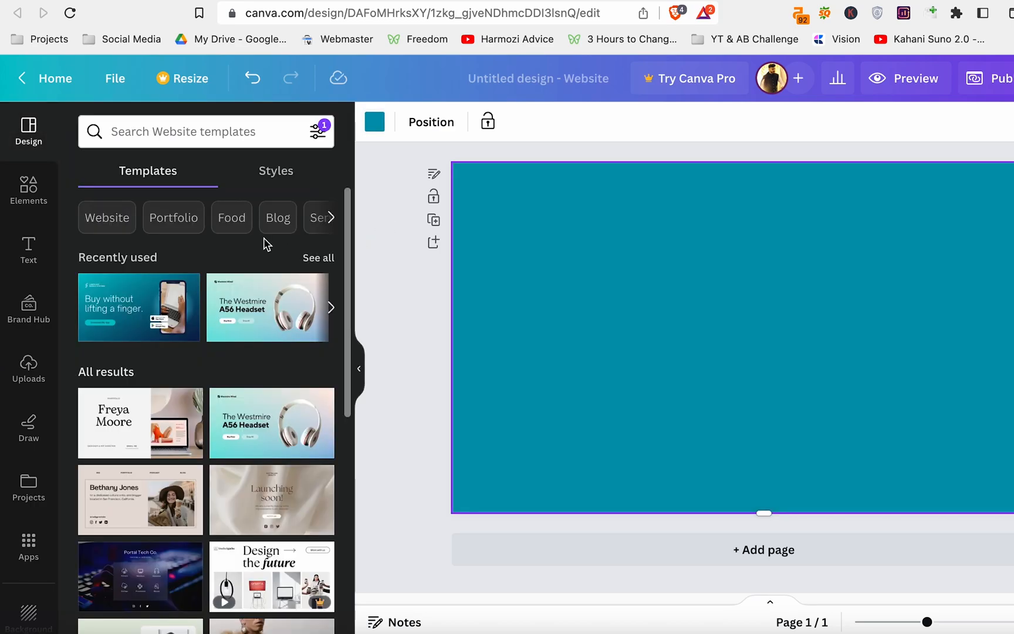
# Add a heading text box, place it in the lower part of the page and colour it white
pyautogui.click(29, 247)
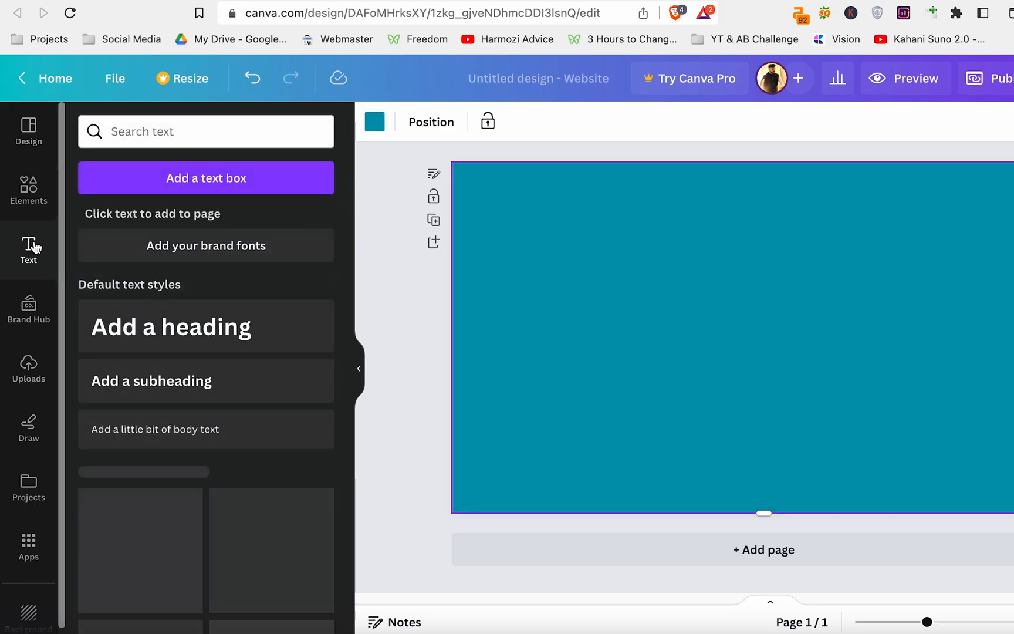
pyautogui.click(166, 326)
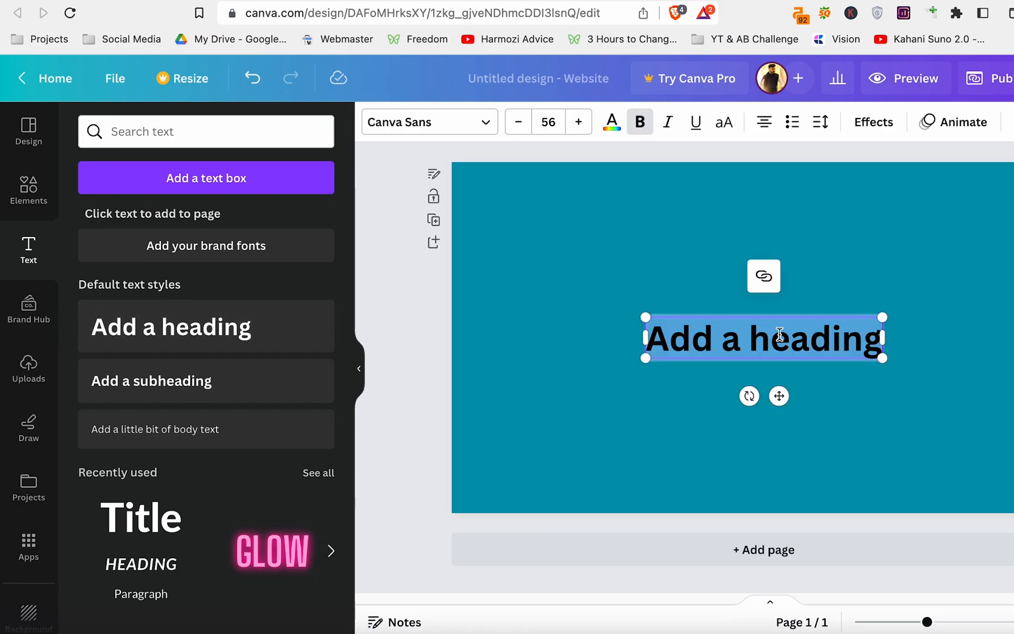
pyautogui.moveTo(792, 335); pyautogui.dragTo(788, 406)
pyautogui.doubleClick(787, 410)
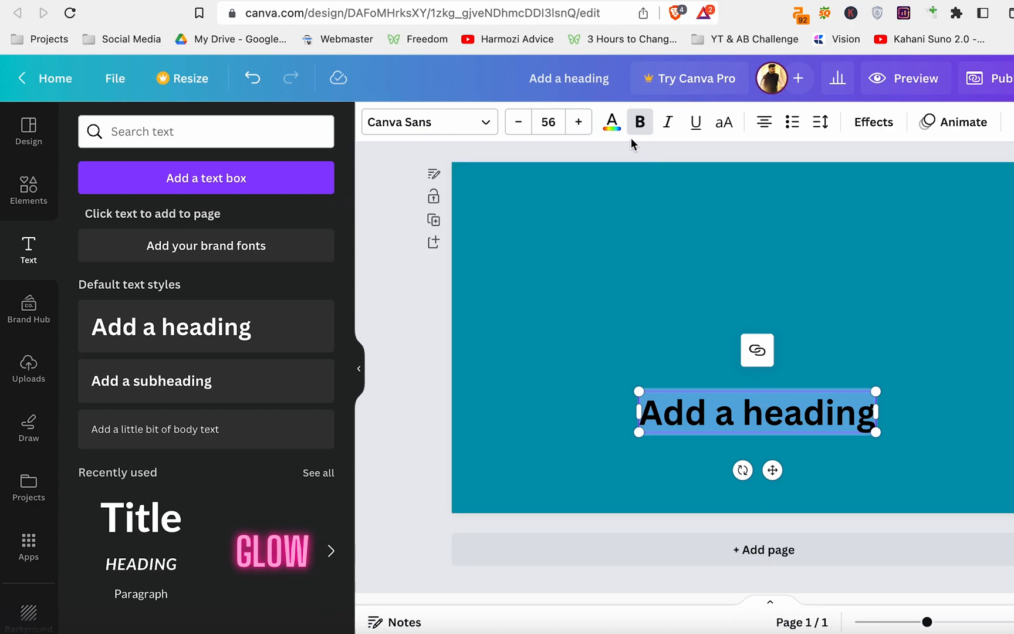
pyautogui.click(612, 122)
pyautogui.click(302, 425)
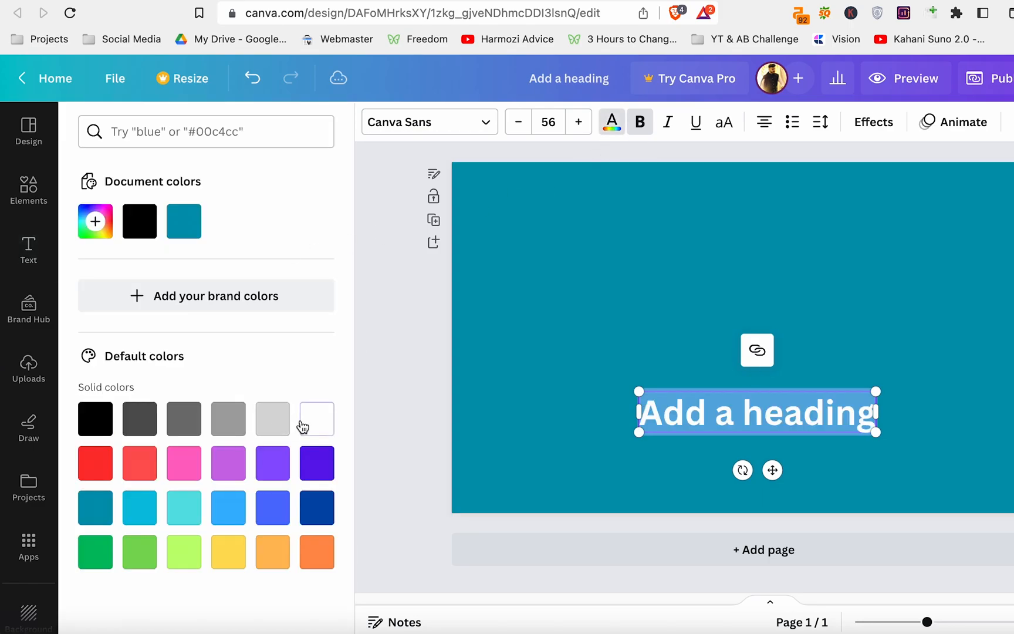
pyautogui.click(673, 378)
# Replace the heading text with "My Hoverboard is Not Working"
pyautogui.doubleClick(756, 415)
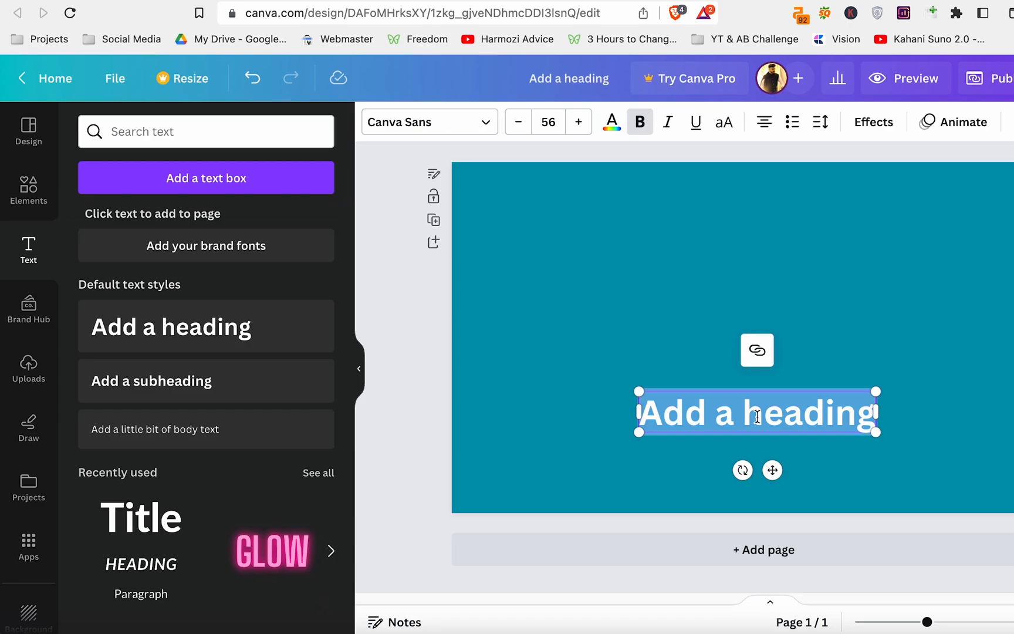
pyautogui.write('My Ho')
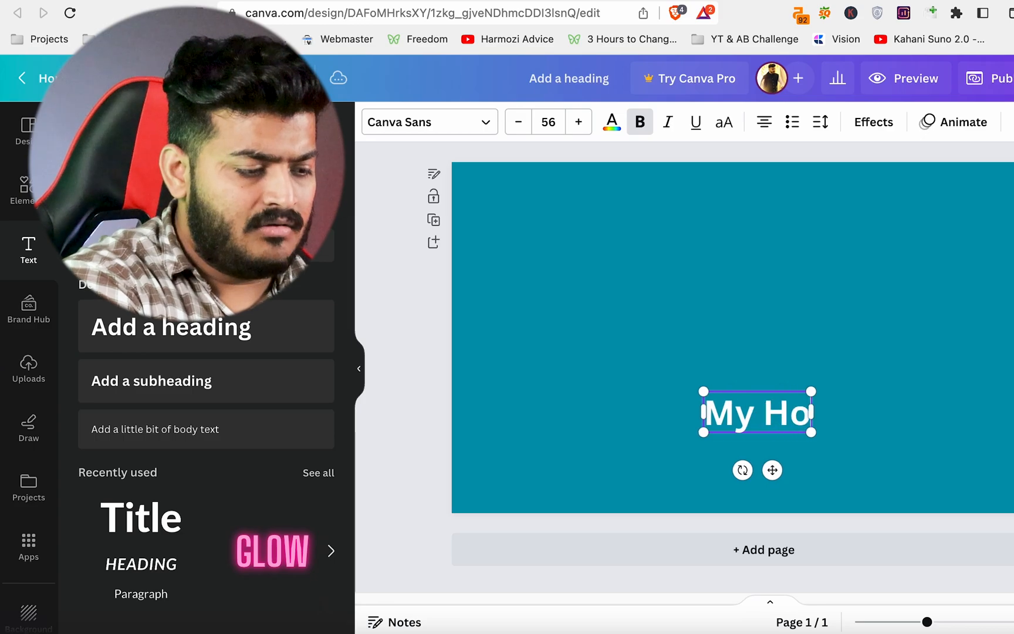
pyautogui.write('verboard is Not Working')
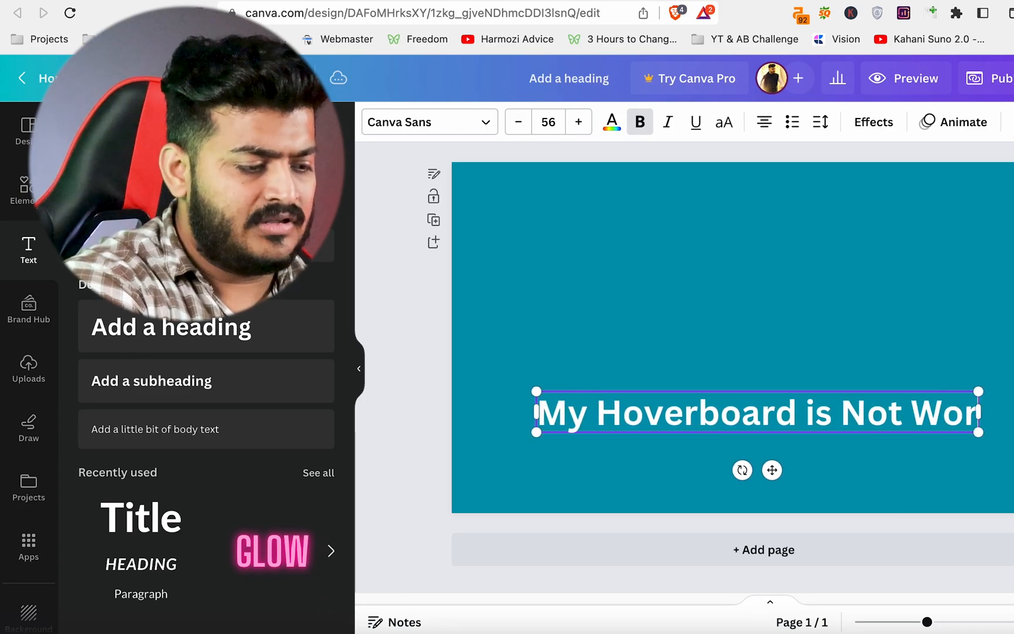
pyautogui.click(733, 373)
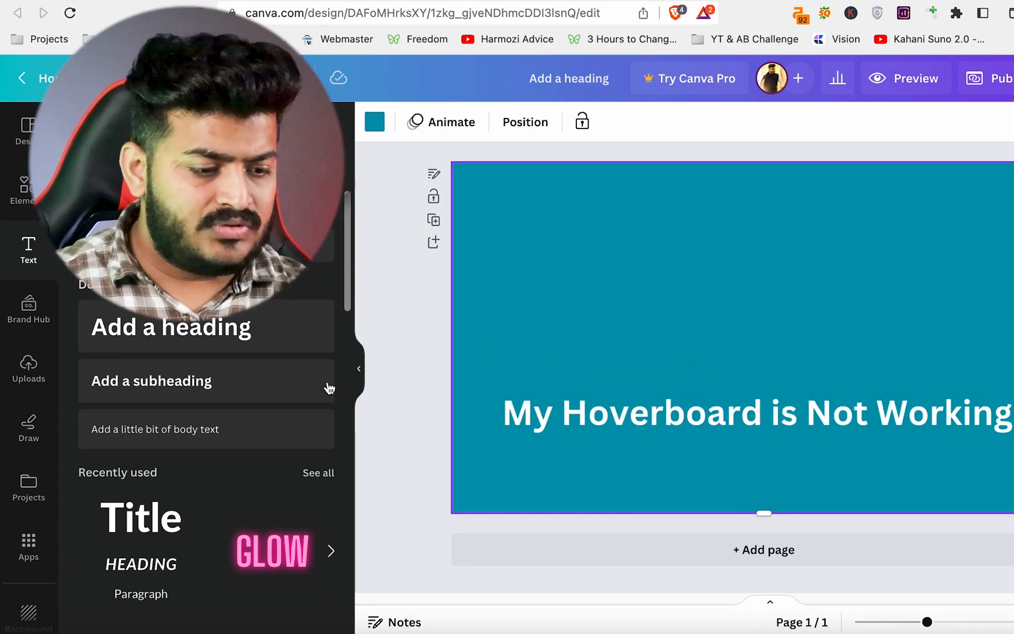
# Add a small body text reading "website URL" and place it beneath the heading
pyautogui.click(277, 423)
pyautogui.click(694, 327)
pyautogui.click(721, 341)
pyautogui.click(722, 342)
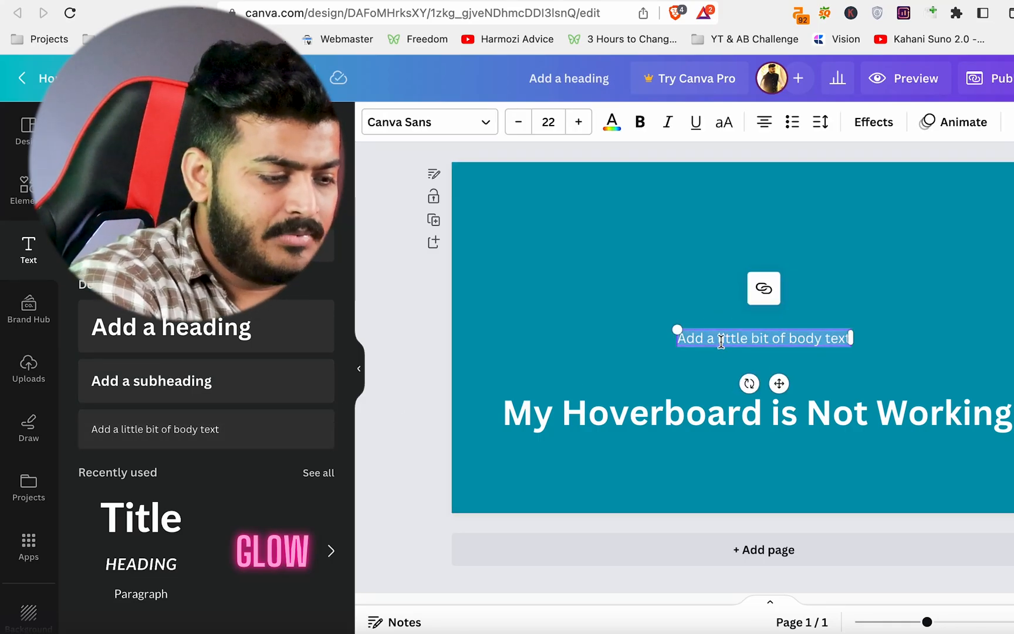
pyautogui.write('website URL')
pyautogui.moveTo(757, 338); pyautogui.dragTo(764, 453)
pyautogui.click(760, 316)
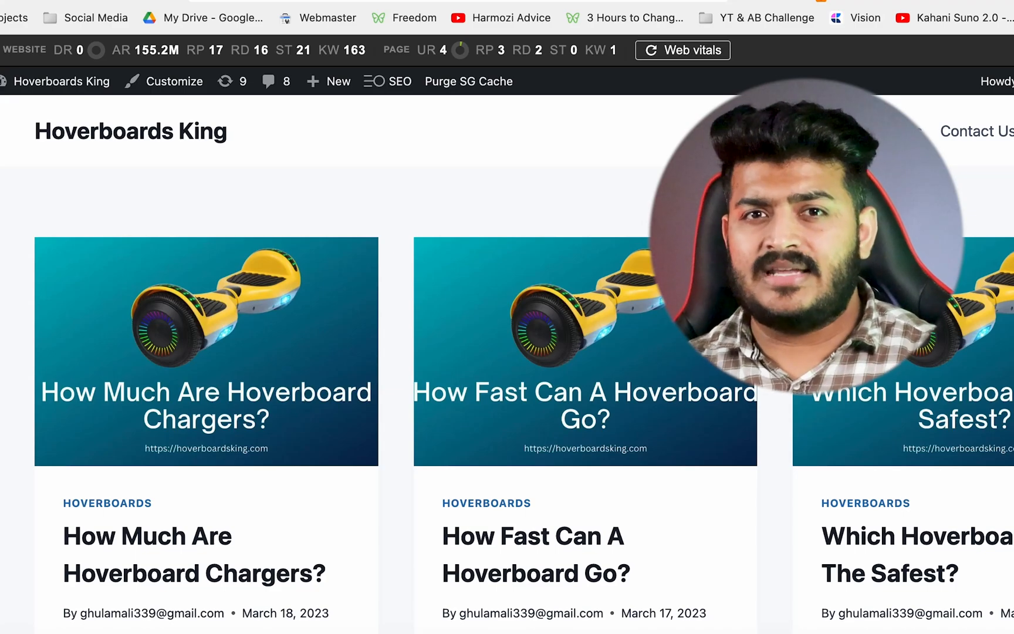
# Create a new WordPress page and fill its body with the Amazon Services LLC Associates Program participation disclosure
pyautogui.moveTo(328, 82)
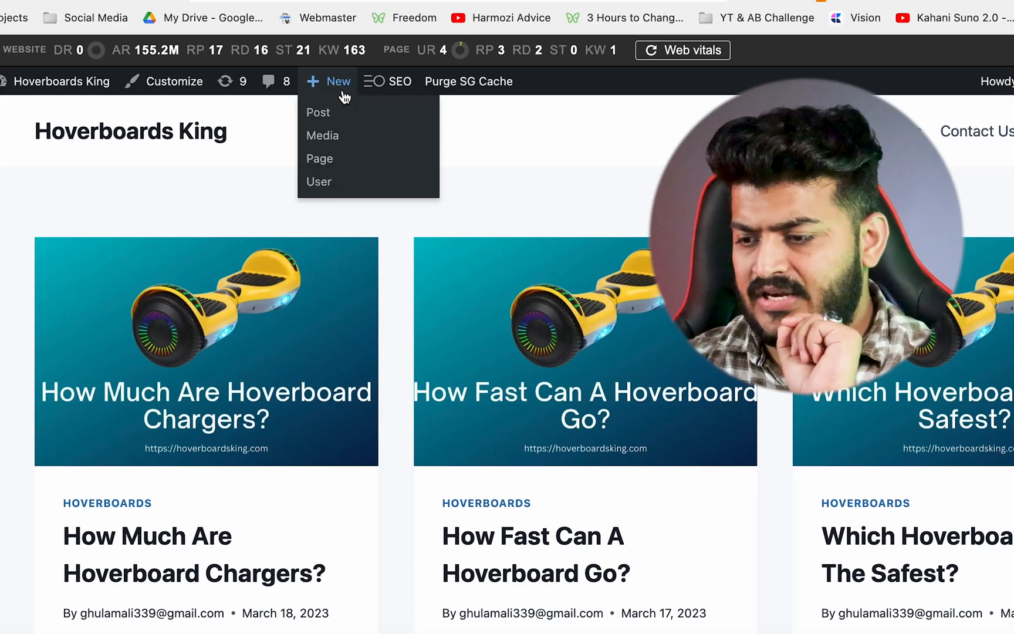
pyautogui.click(320, 160)
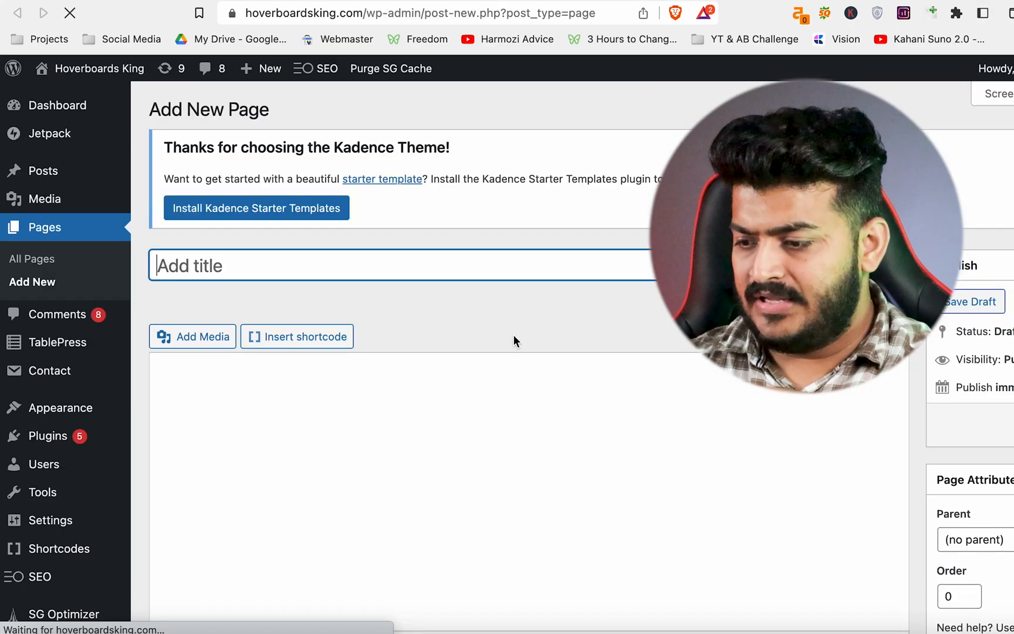
pyautogui.click(449, 480)
pyautogui.write('The owner of this website is a participant in the Amazon Services LLC Associates Program, an affiliate advertising program designed to provide a means for sites to earn advertising fees by advertising and linking to Amazon properties.')
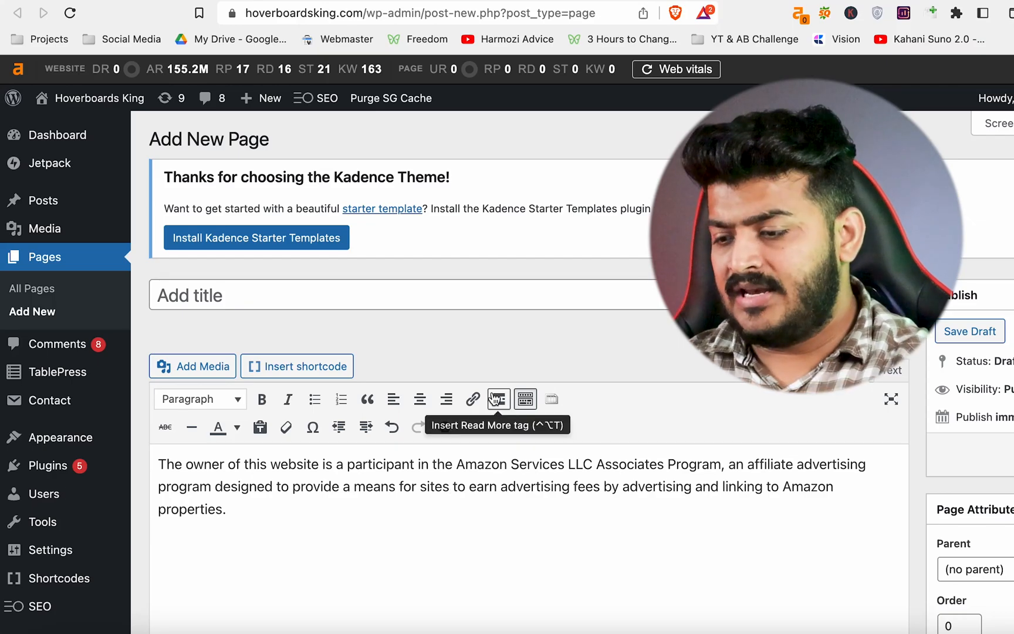
# Title the page "Affiliate Disclaimer" and publish it
pyautogui.click(480, 296)
pyautogui.write('Affiliate Disclaimer')
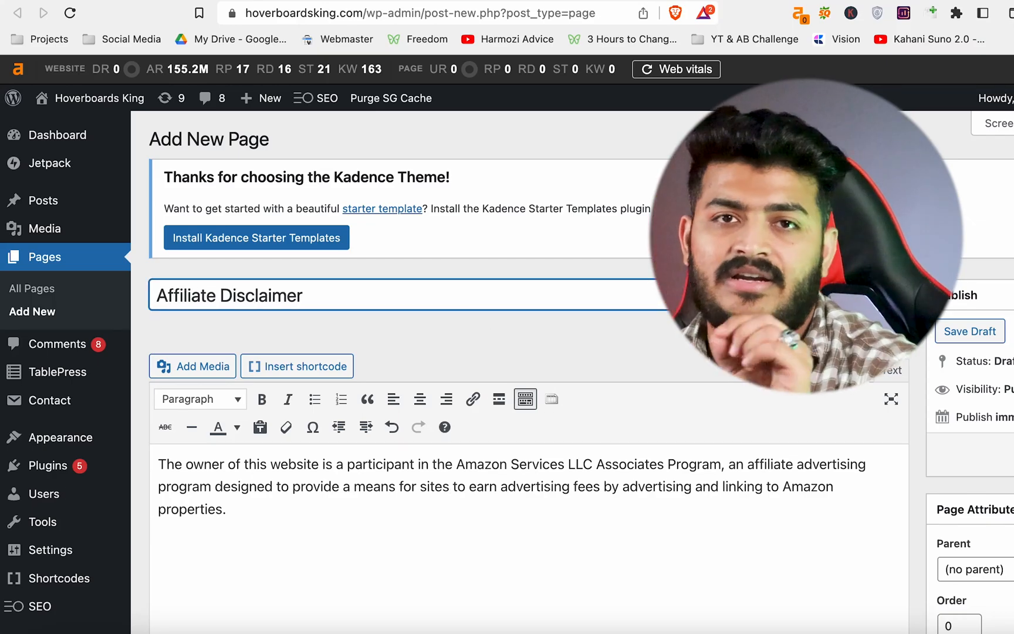
pyautogui.press('Tab')
pyautogui.click(1010, 454)
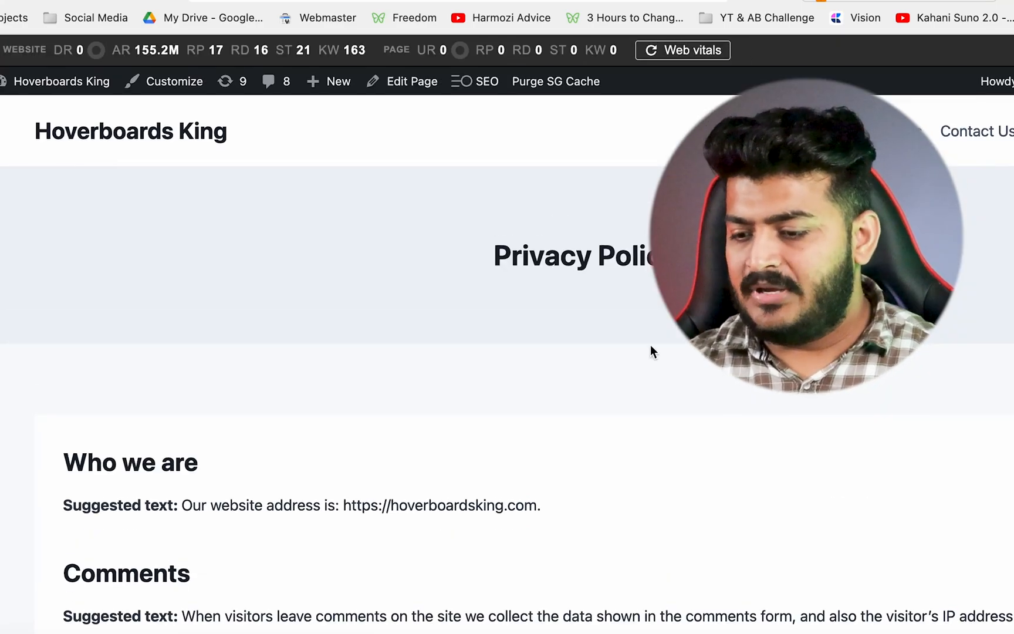
# Read through the site's Privacy Policy page
pyautogui.scroll(-15, 643, 362)
pyautogui.scroll(-2, 642, 362)
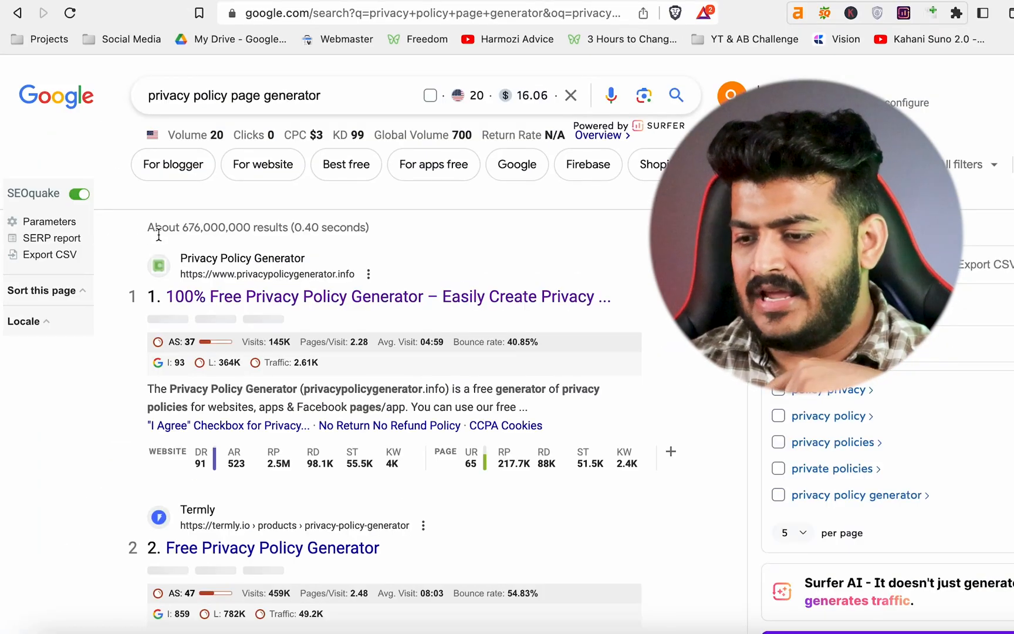
# Open Termly's Free Privacy Policy Generator from the Google results for "privacy policy page generator"
pyautogui.scroll(-3, 115, 359)
pyautogui.scroll(-3, 115, 359)
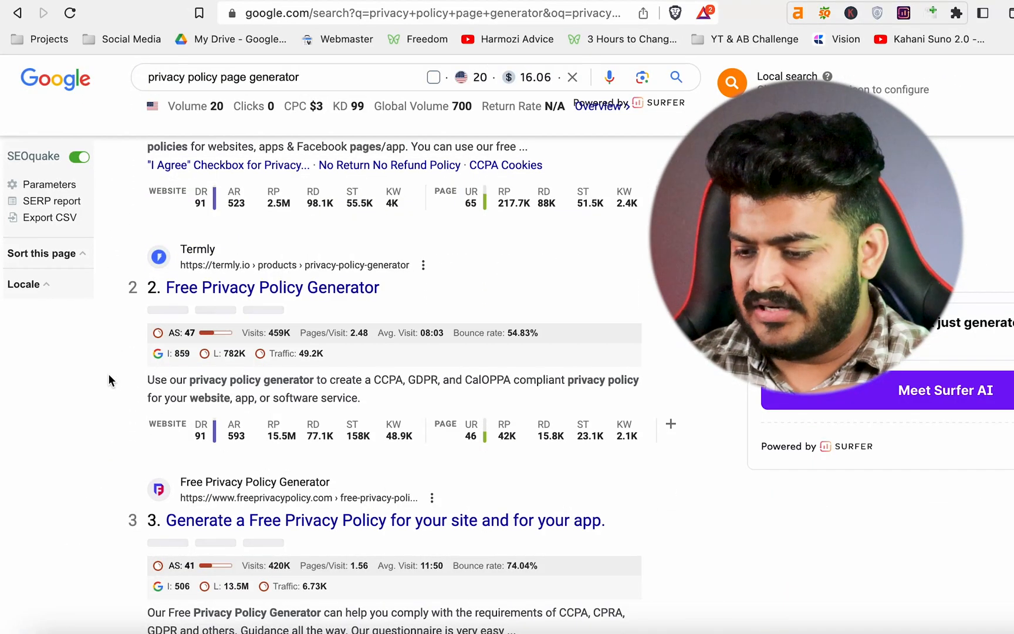
pyautogui.click(204, 289)
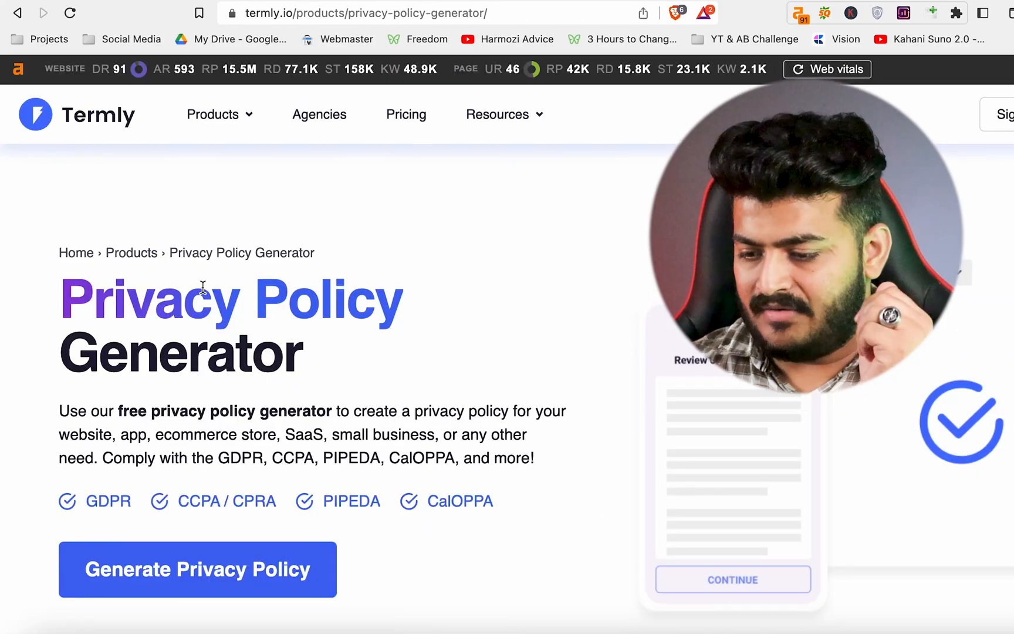
pyautogui.scroll(-3, 326, 481)
# Start generating a privacy policy and set its use to Website
pyautogui.click(247, 500)
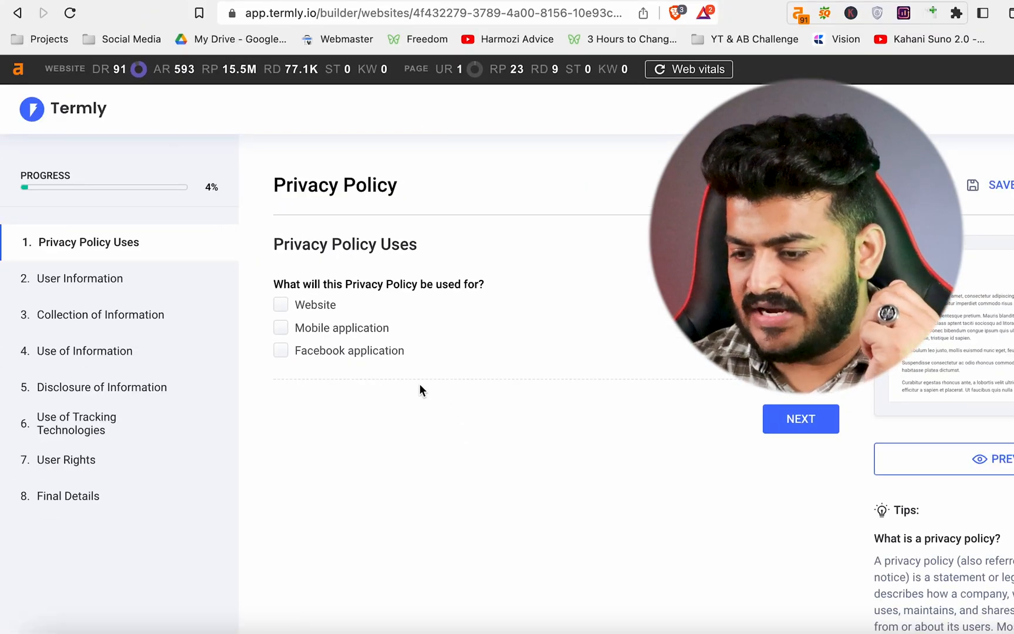
pyautogui.click(281, 305)
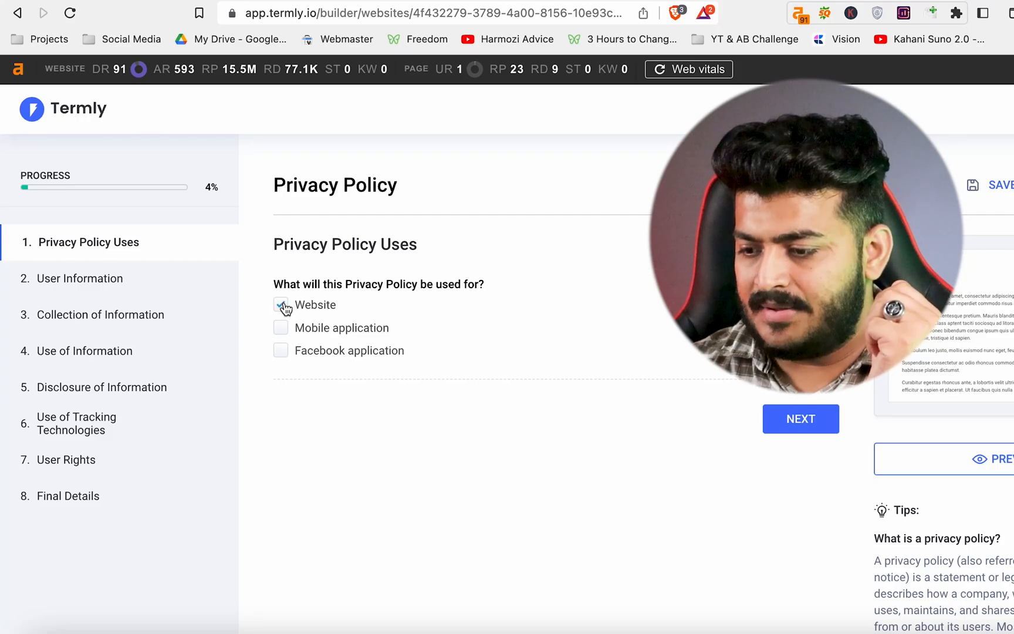
pyautogui.click(792, 435)
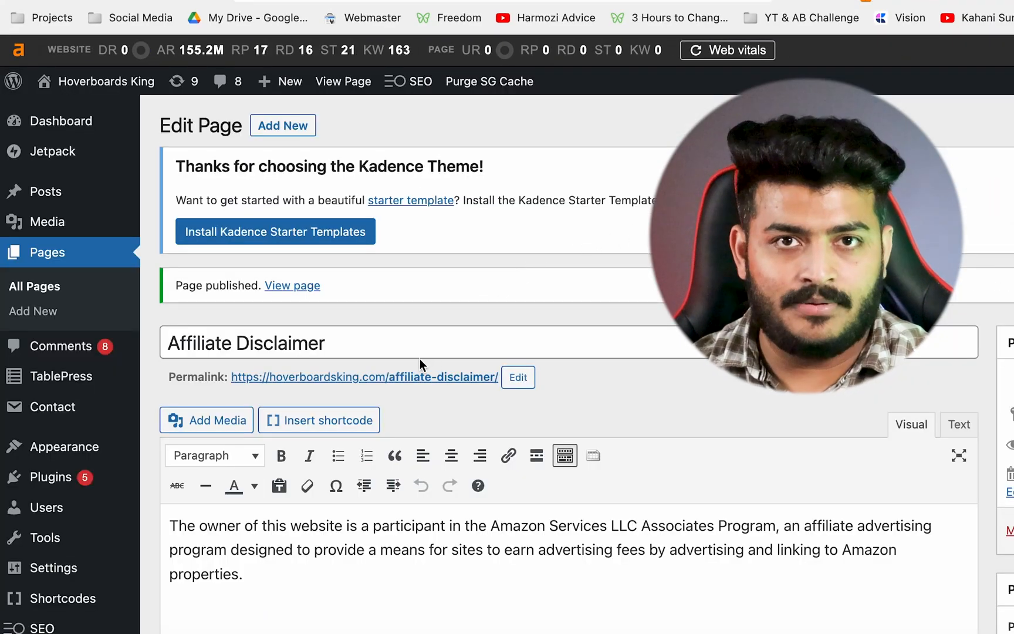
# Add the Affiliate Disclaimer page to the WordPress navigation menu M1
pyautogui.moveTo(102, 449)
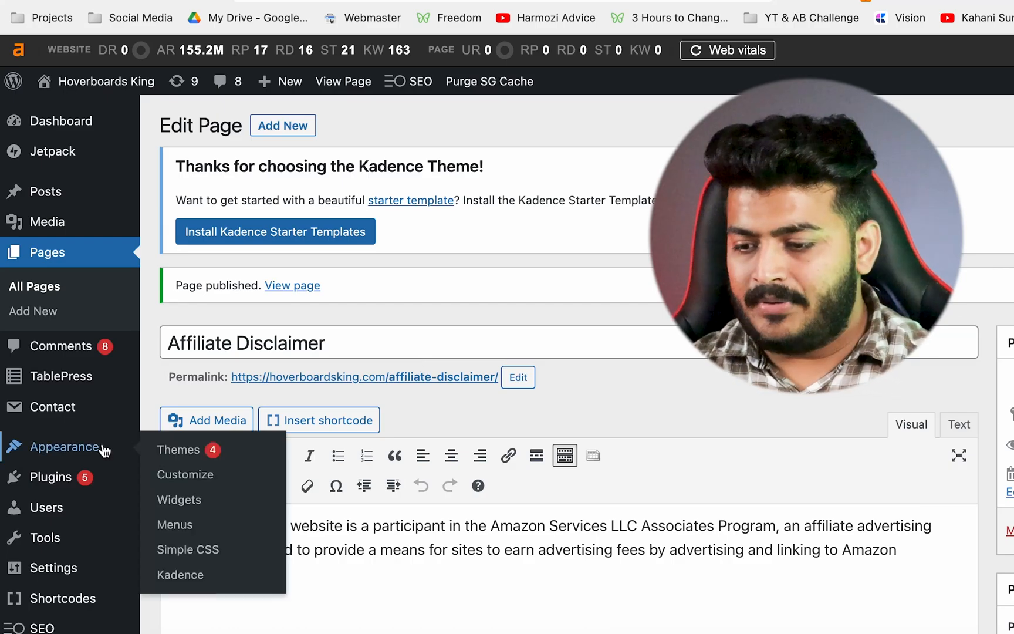
pyautogui.click(173, 525)
pyautogui.scroll(-5, 414, 475)
pyautogui.click(190, 246)
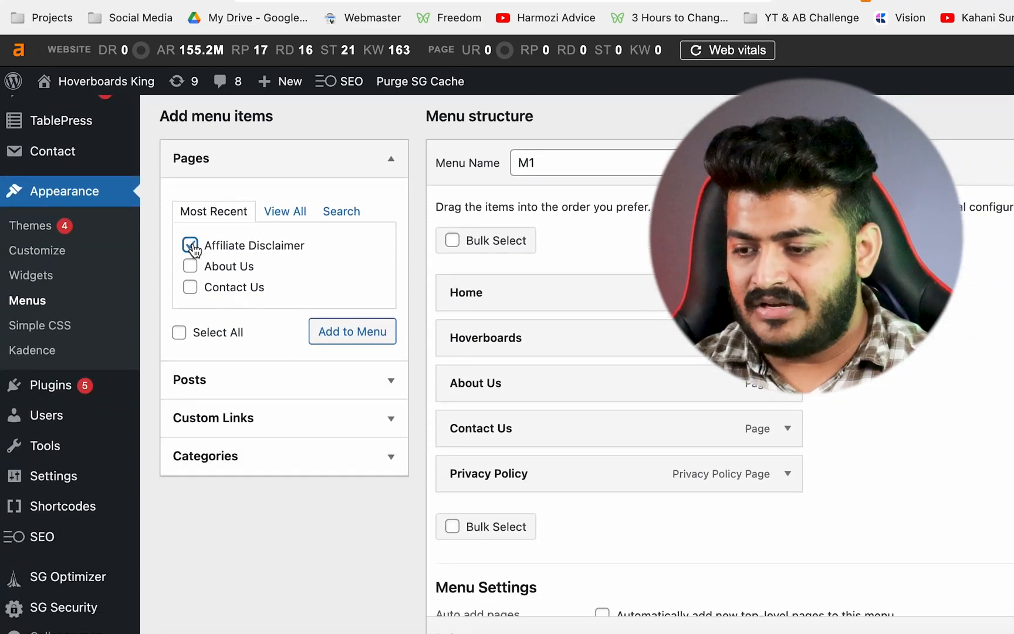
pyautogui.click(351, 331)
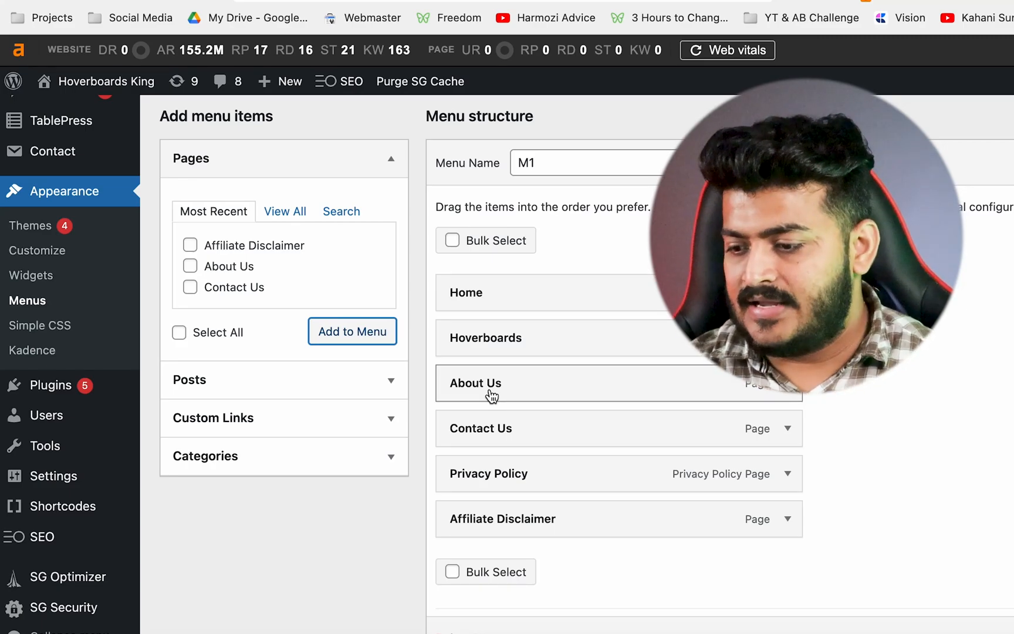
# Save the M1 menu with the Affiliate Disclaimer item and review its menu structure
pyautogui.scroll(-2, 539, 396)
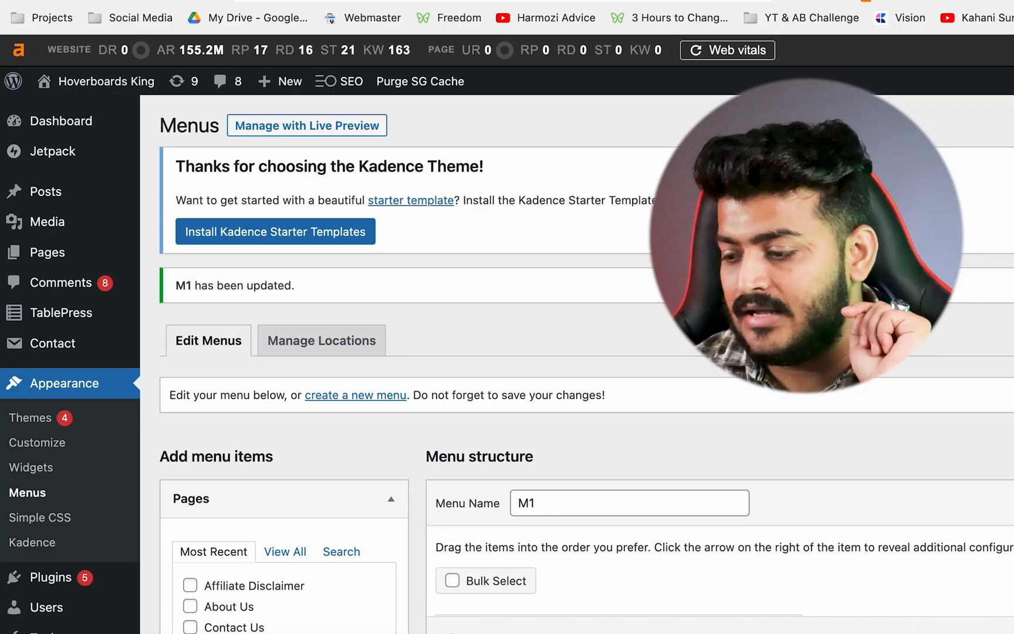
pyautogui.scroll(-6, 830, 610)
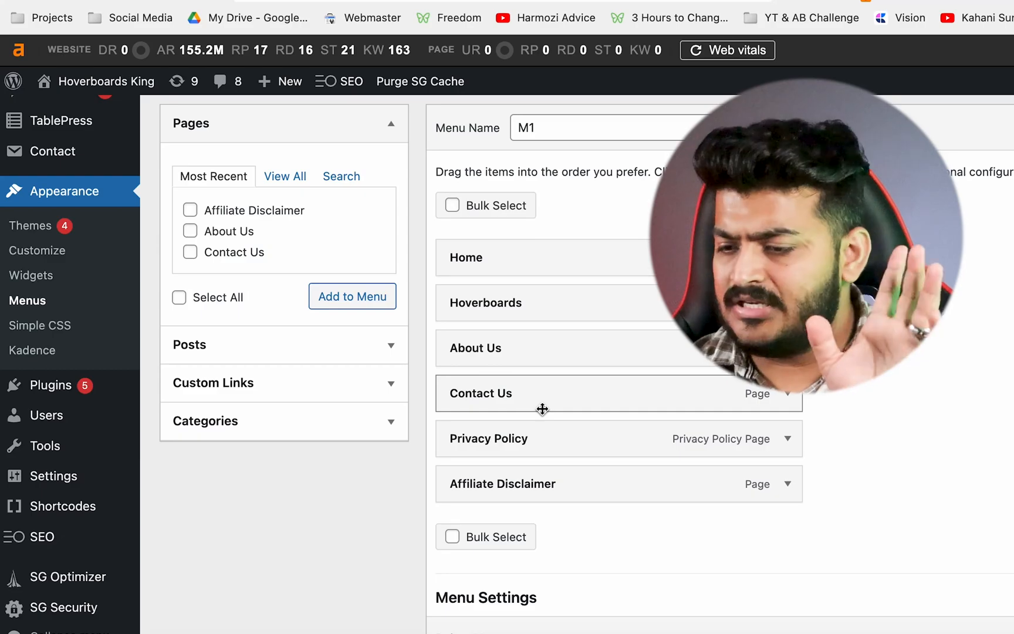
pyautogui.scroll(6, 544, 409)
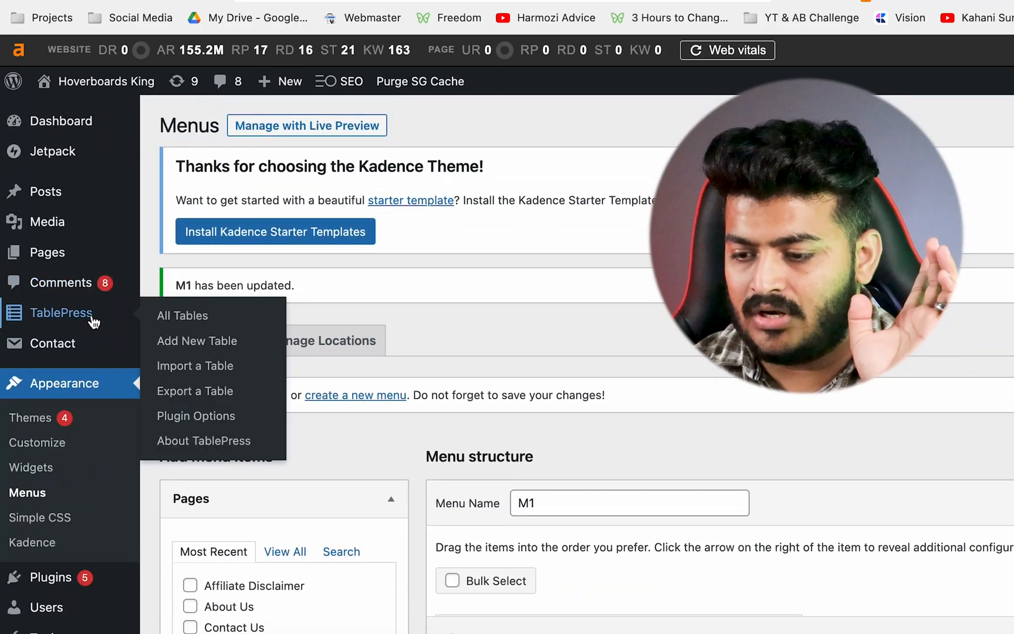
# Open the form for adding a new contact form, and search the WordPress plugin directory for "contact form 7"
pyautogui.moveTo(176, 361)
pyautogui.click(203, 373)
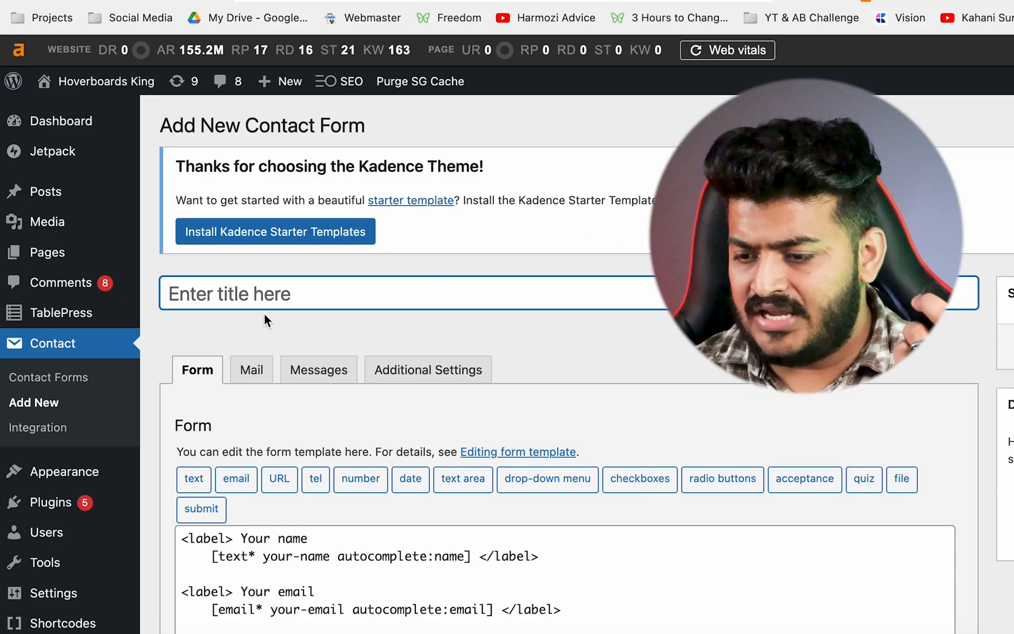
pyautogui.moveTo(88, 501)
pyautogui.click(186, 536)
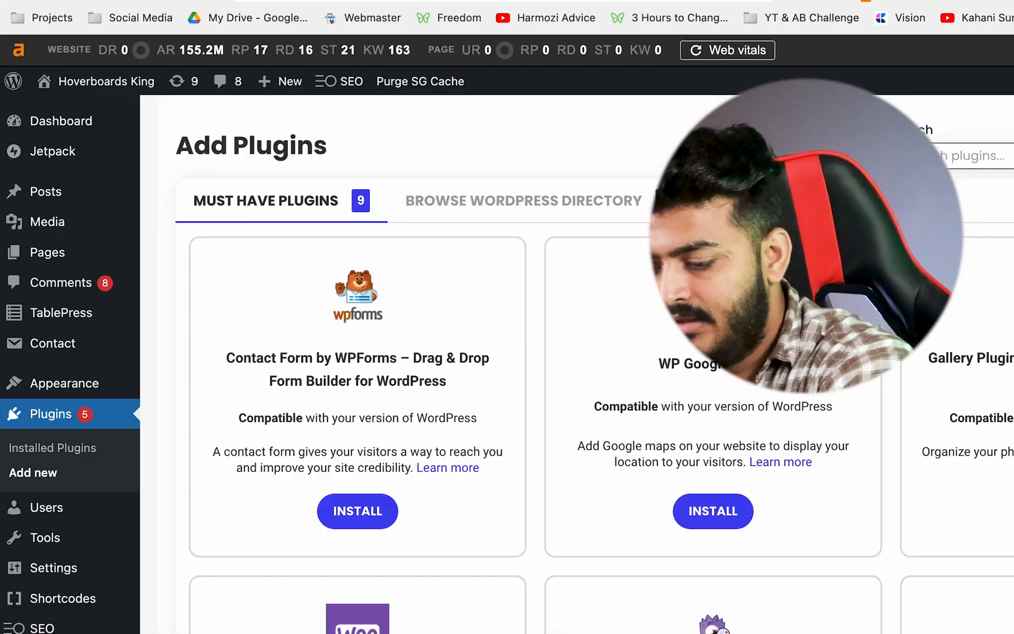
pyautogui.write('contact form 7')
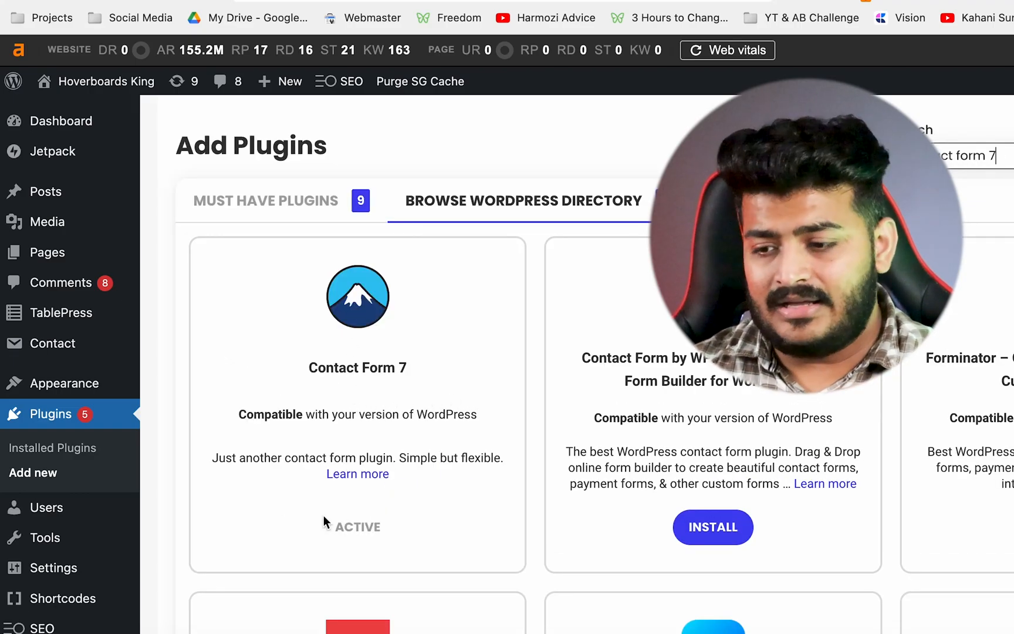
# Open the list of contact forms and select the shortcode of Contact form 1
pyautogui.moveTo(59, 345)
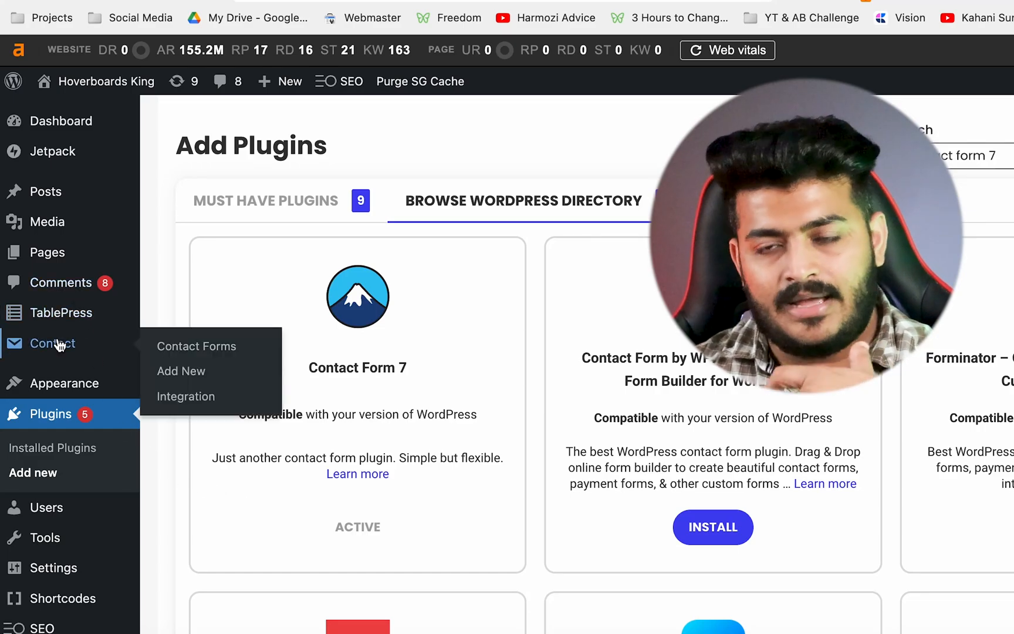
pyautogui.click(59, 345)
pyautogui.scroll(-3, 595, 482)
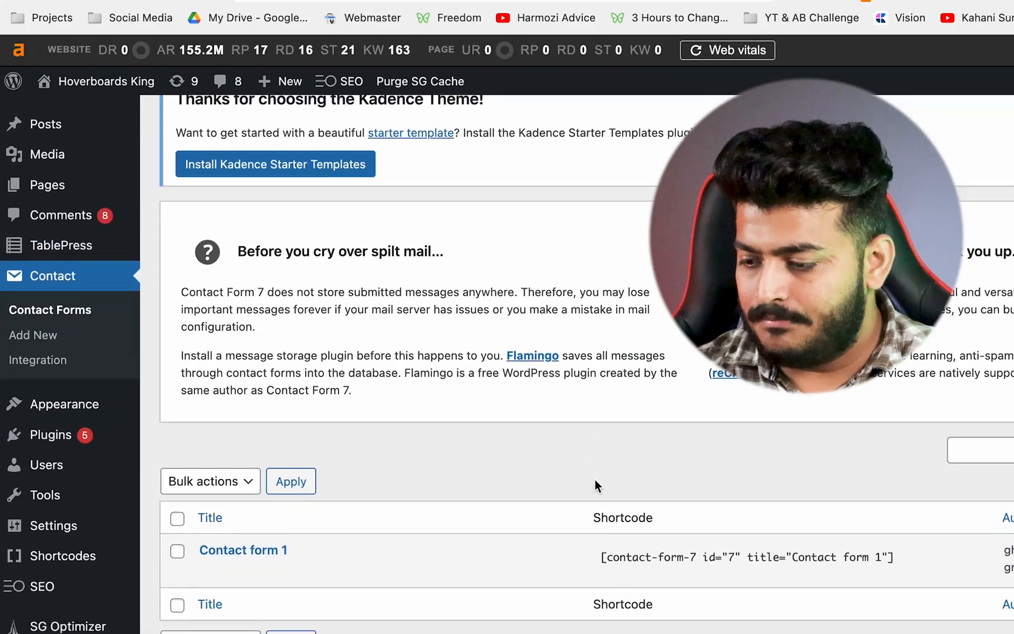
pyautogui.click(625, 550)
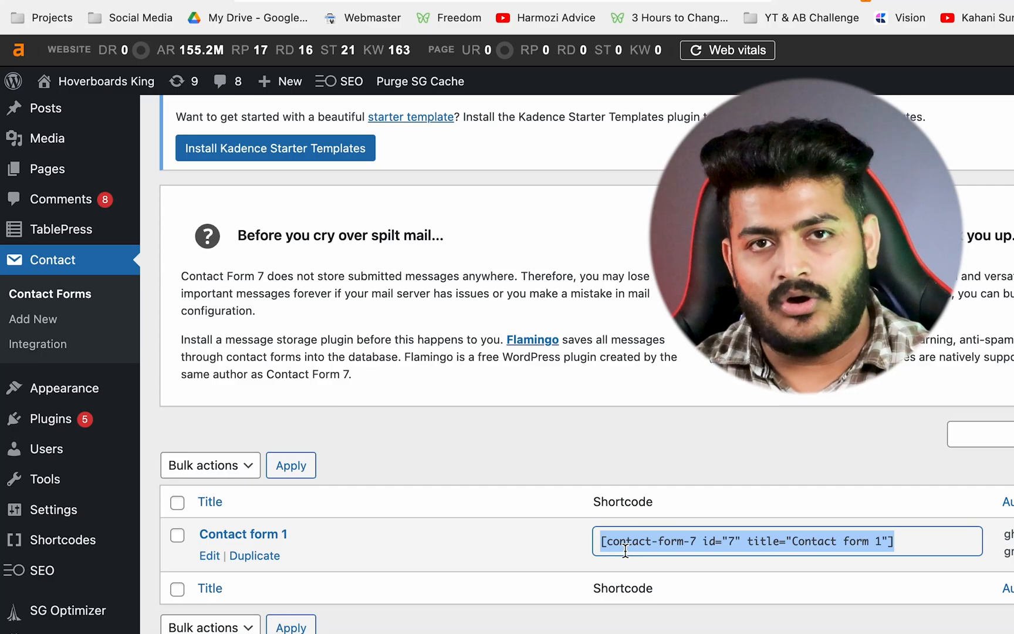
pyautogui.moveTo(75, 173)
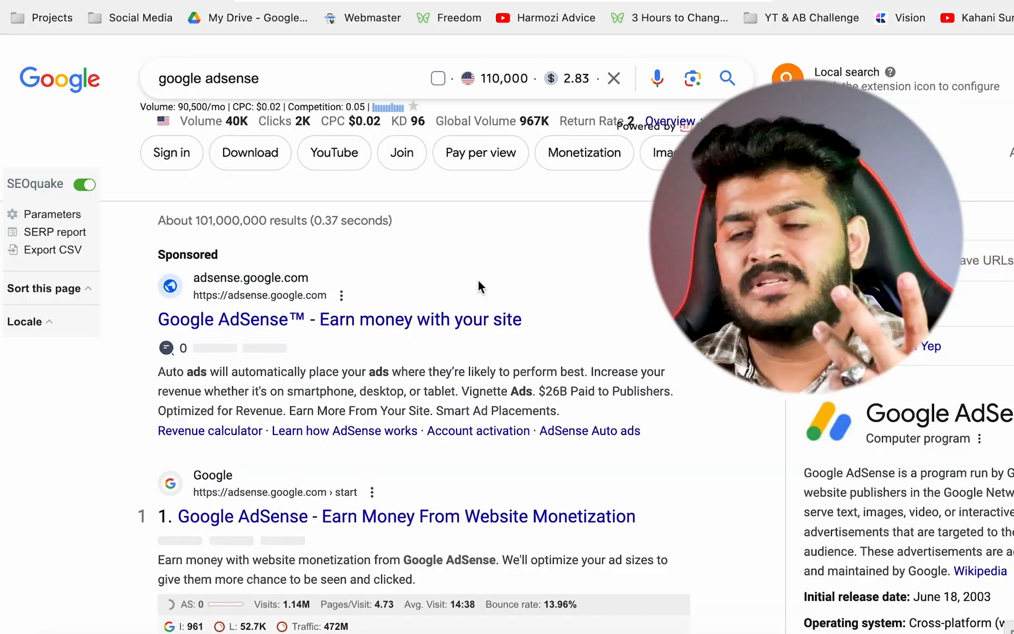
# Open the Google AdSense website from the Google results for "google adsense"
pyautogui.scroll(-5, 130, 499)
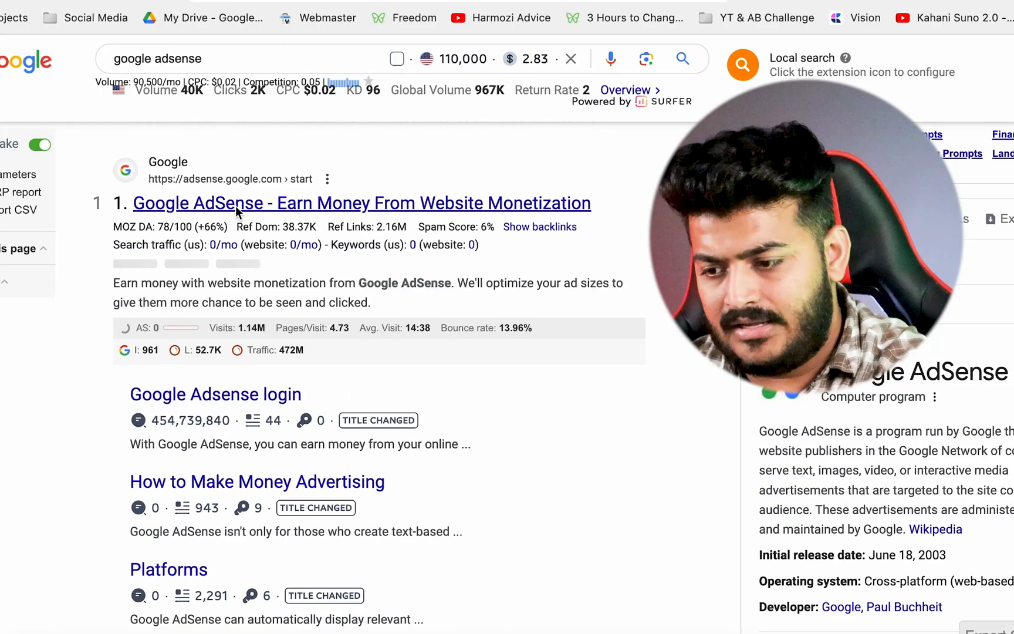
pyautogui.click(280, 204)
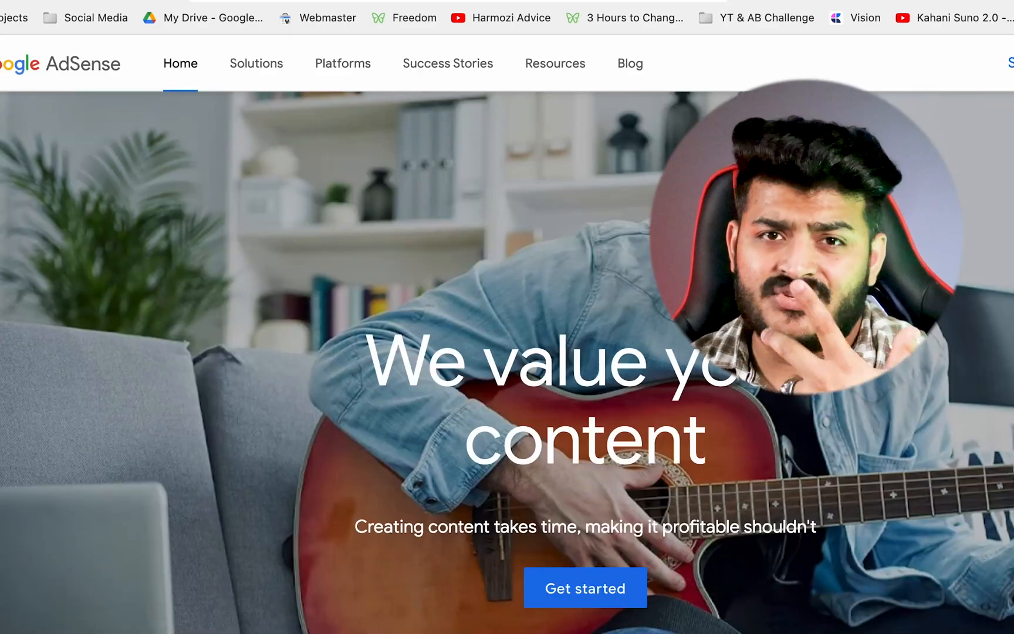